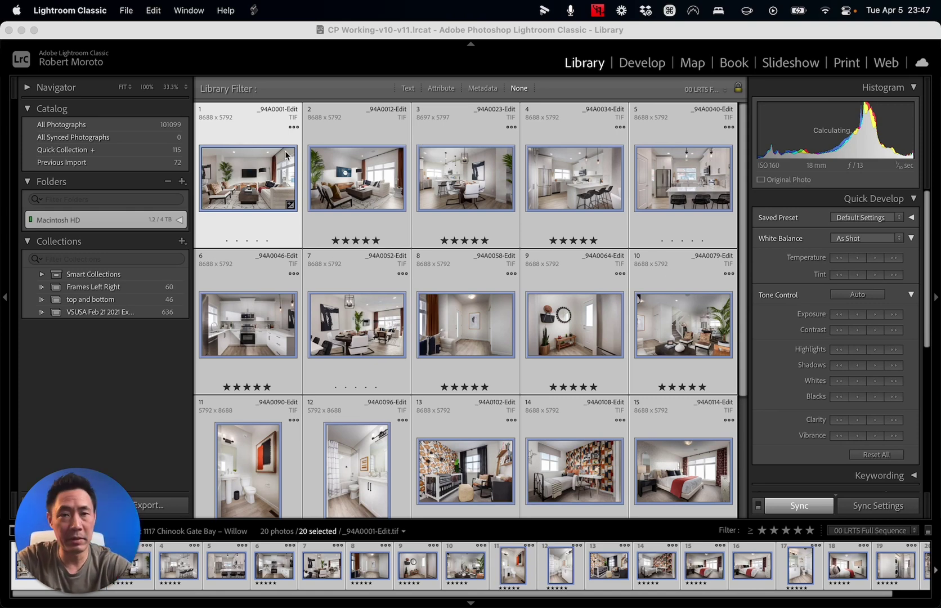
Open the first living-room photo, _94A0001-Edit.tif, in the Develop module.
{"action": "left_click", "coordinate": [392, 193]}
{"action": "left_click", "coordinate": [241, 172]}
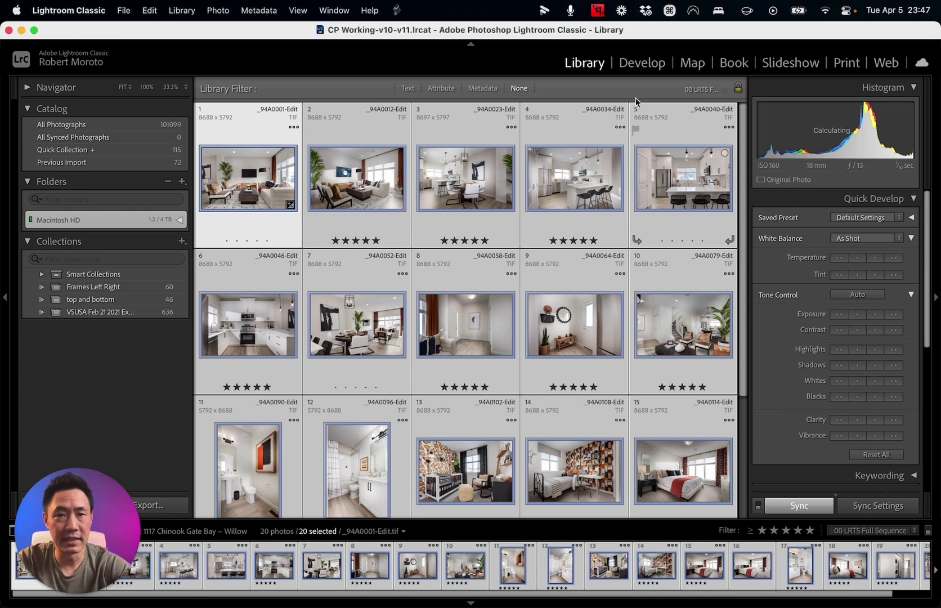
{"action": "left_click", "coordinate": [641, 64]}
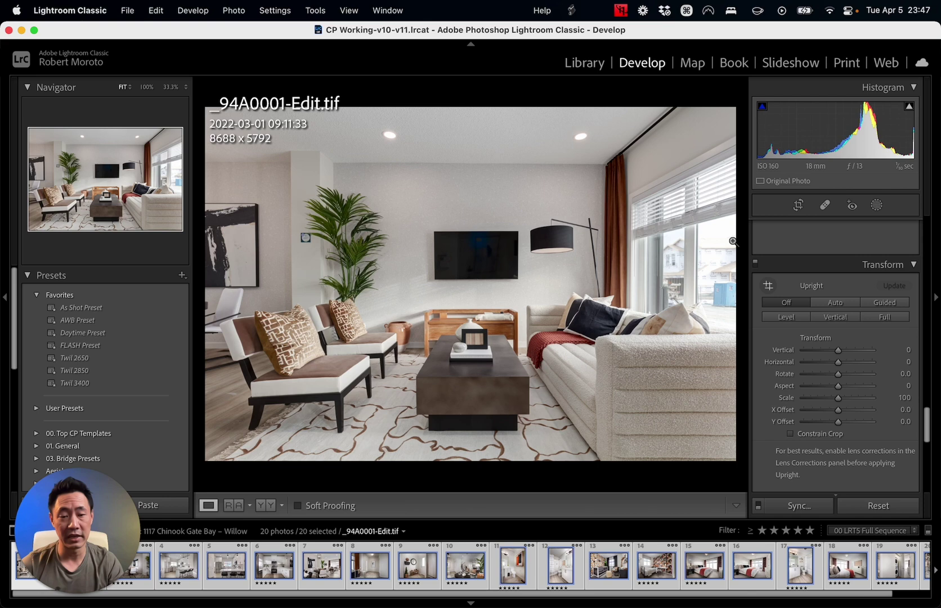
Show a grid overlay across the photo with Cmd+Option+O.
{"action": "key", "text": "super"}
{"action": "key", "text": "alt"}
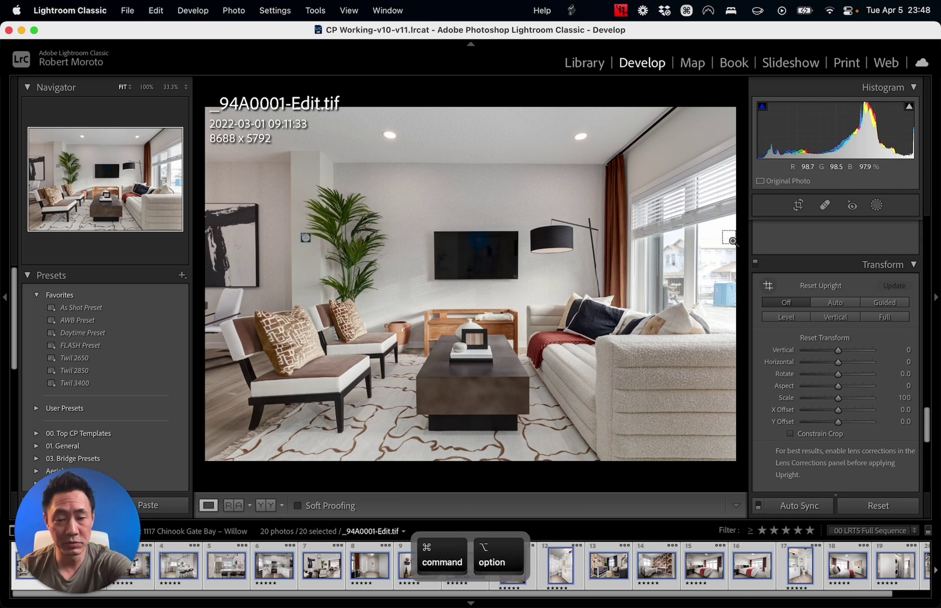
{"action": "key", "text": "super+alt+o"}
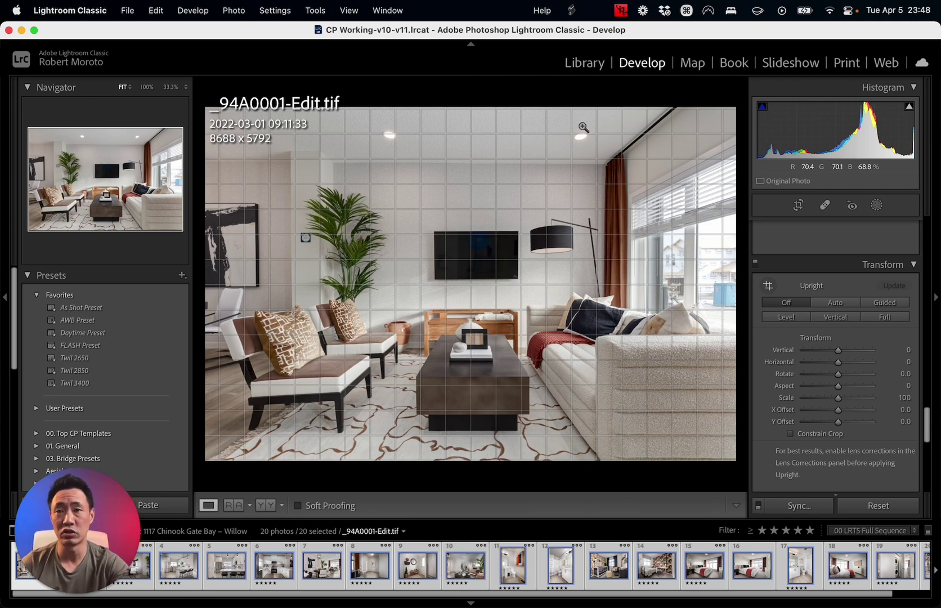
Close the View overlay options unchanged, check the grid settings, and leave the grid overlay on.
{"action": "left_click", "coordinate": [348, 10]}
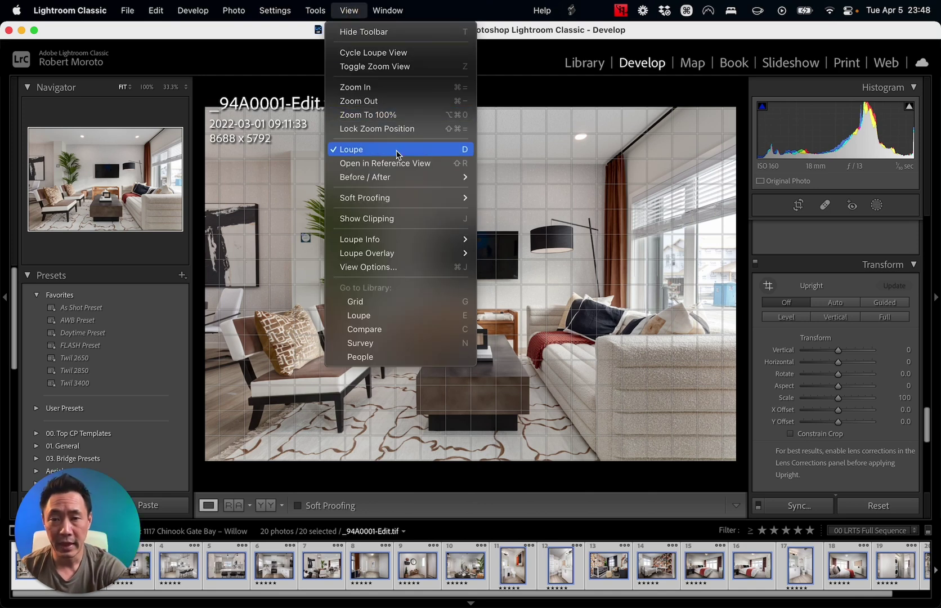
{"action": "mouse_move", "coordinate": [388, 254]}
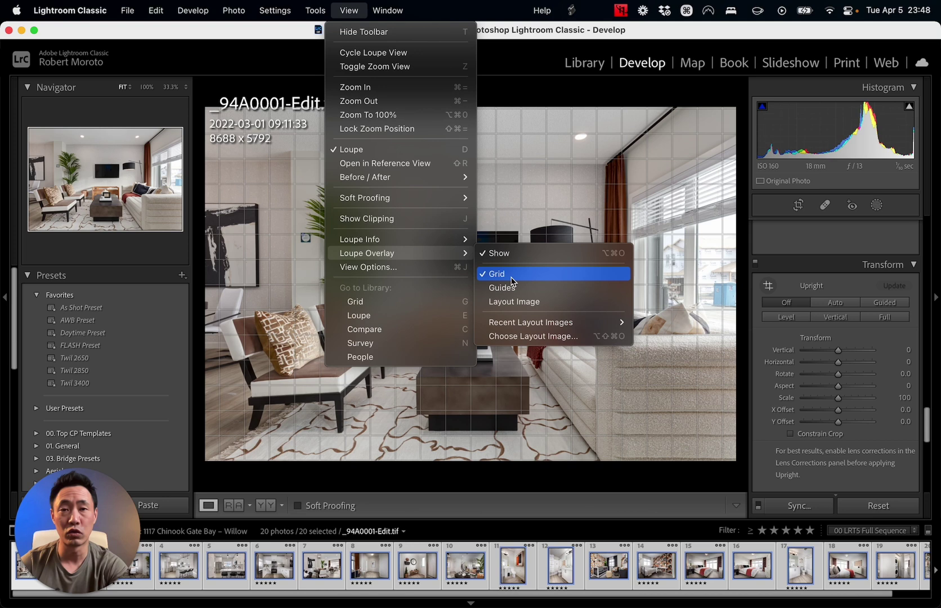
{"action": "left_click", "coordinate": [525, 89]}
{"action": "key", "text": "super+alt"}
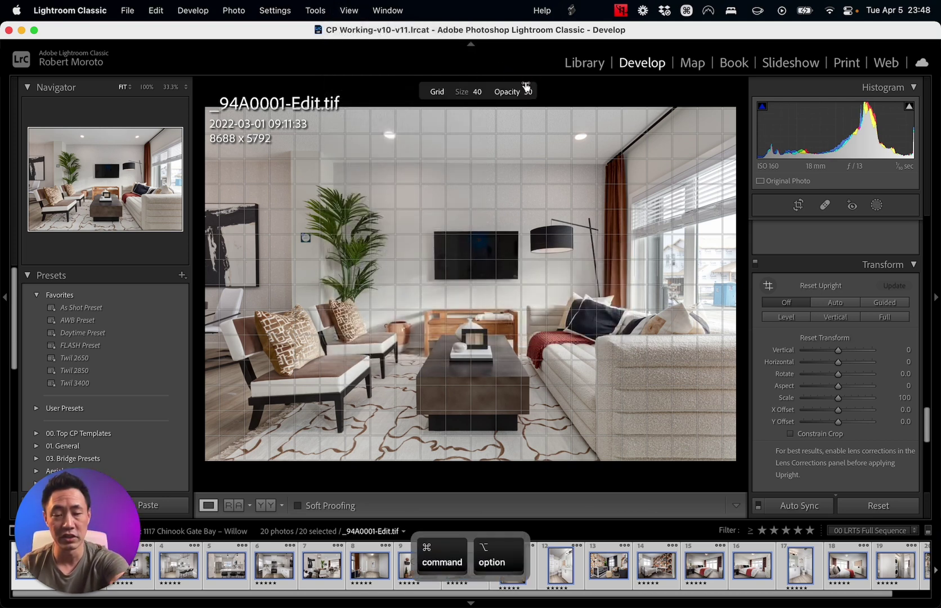
{"action": "key", "text": "super+alt+o"}
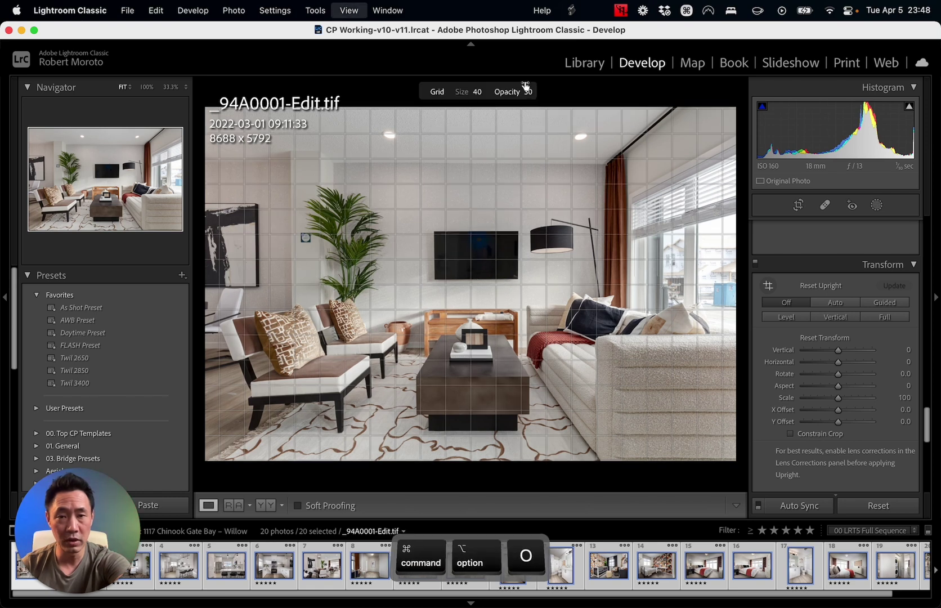
{"action": "key", "text": "super+alt+o"}
{"action": "key", "text": "super+alt+o"}
{"action": "key", "text": "super+alt+o"}
{"action": "key", "text": "super+alt+o"}
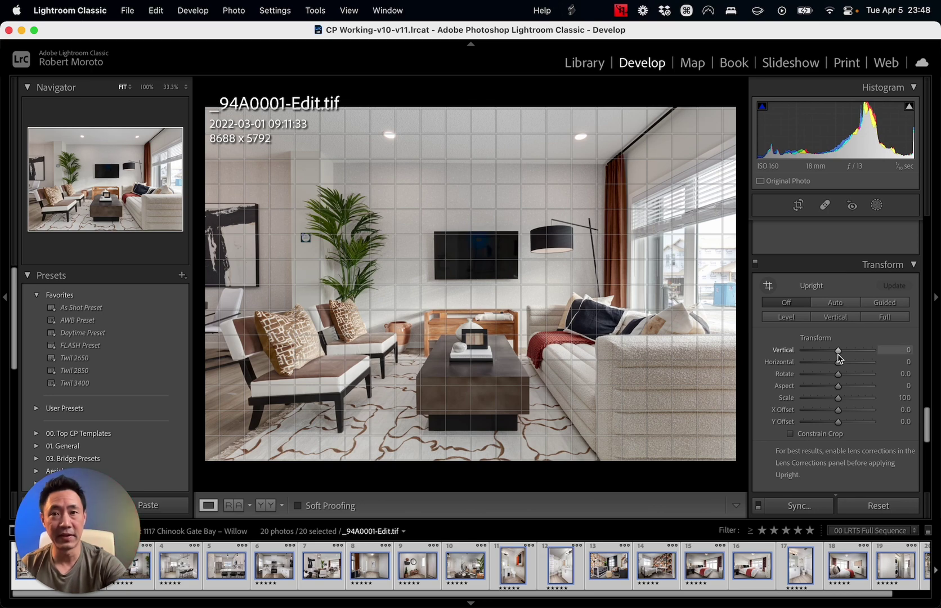
Apply Transform's Vertical Upright correction to straighten the living room's walls and window frames.
{"action": "scroll", "coordinate": [838, 355], "scroll_direction": "up", "scroll_amount": 10}
{"action": "scroll", "coordinate": [838, 357], "scroll_direction": "down", "scroll_amount": 8}
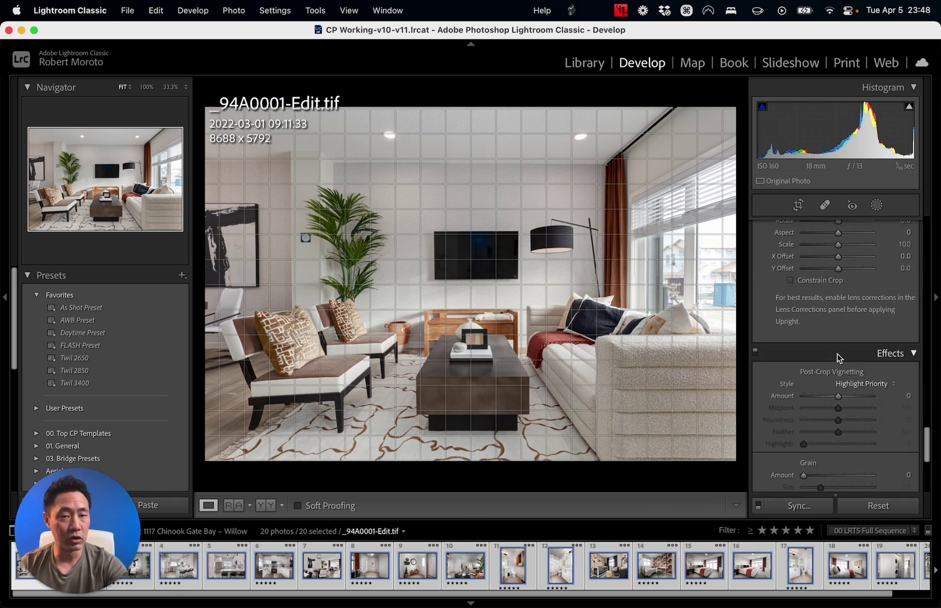
{"action": "scroll", "coordinate": [838, 357], "scroll_direction": "down", "scroll_amount": 4}
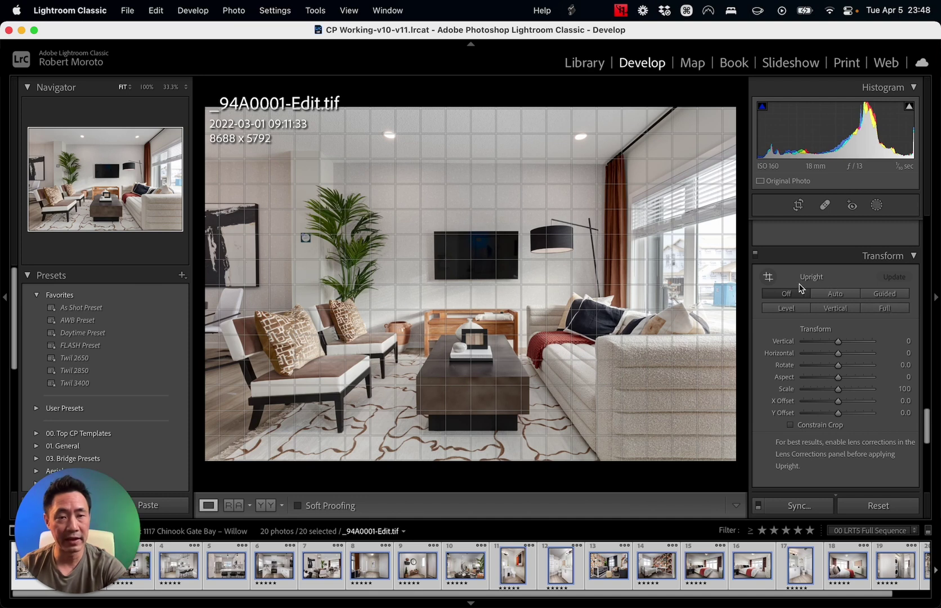
{"action": "left_click", "coordinate": [838, 308]}
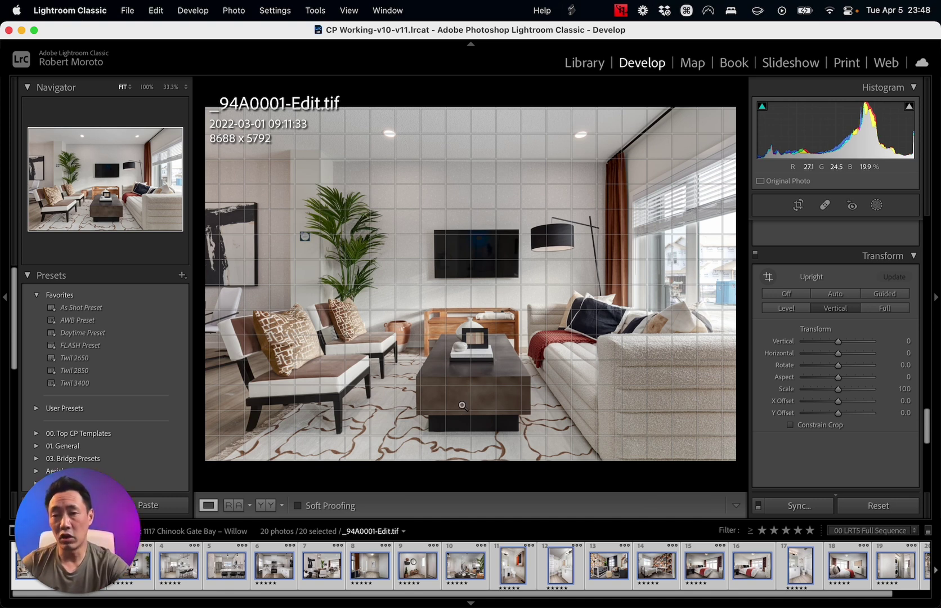
Create a new develop preset named 'Upright Mode - Vertical' and open its Group choices.
{"action": "left_click", "coordinate": [182, 277]}
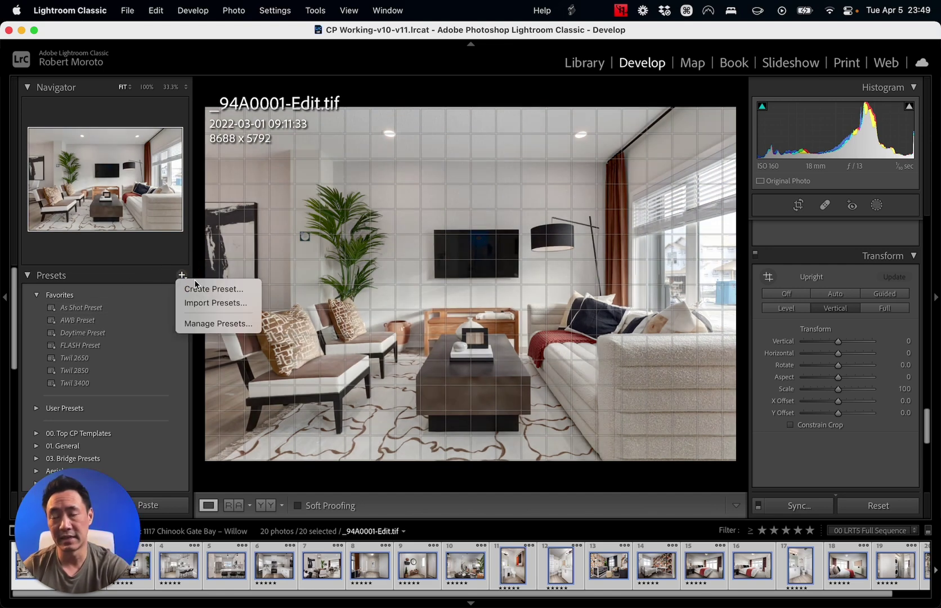
{"action": "left_click", "coordinate": [231, 291]}
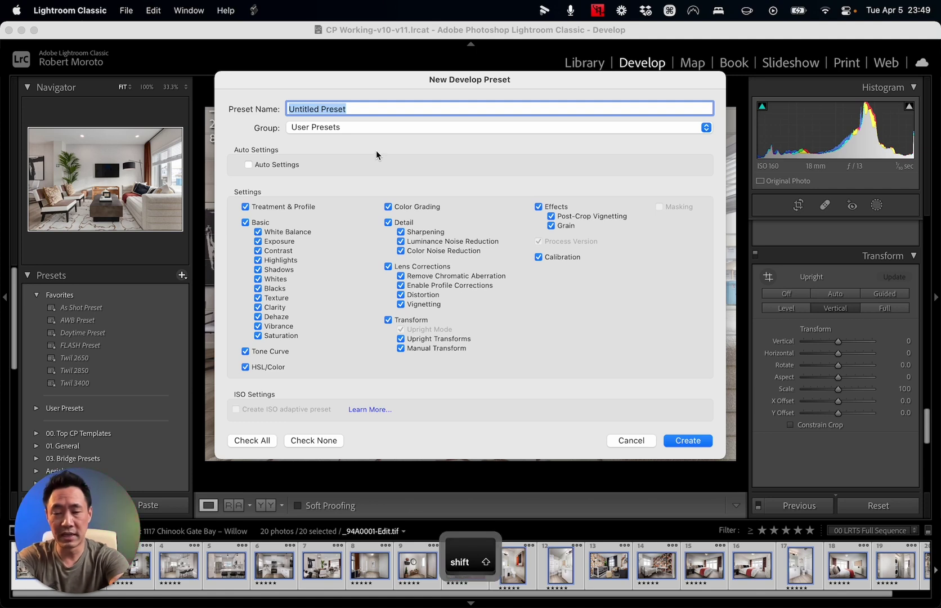
{"action": "type", "text": "Upright M"}
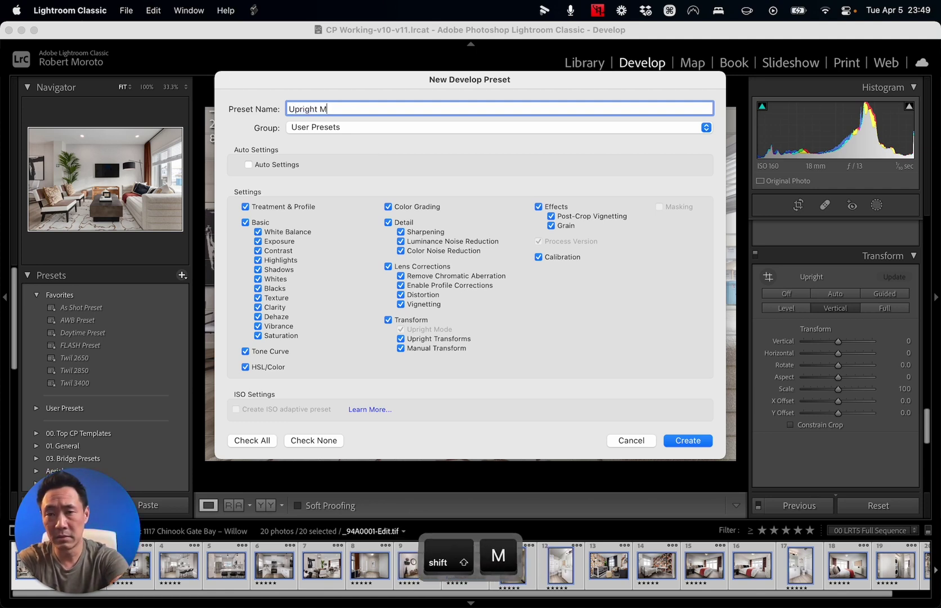
{"action": "type", "text": "ode - Vertical"}
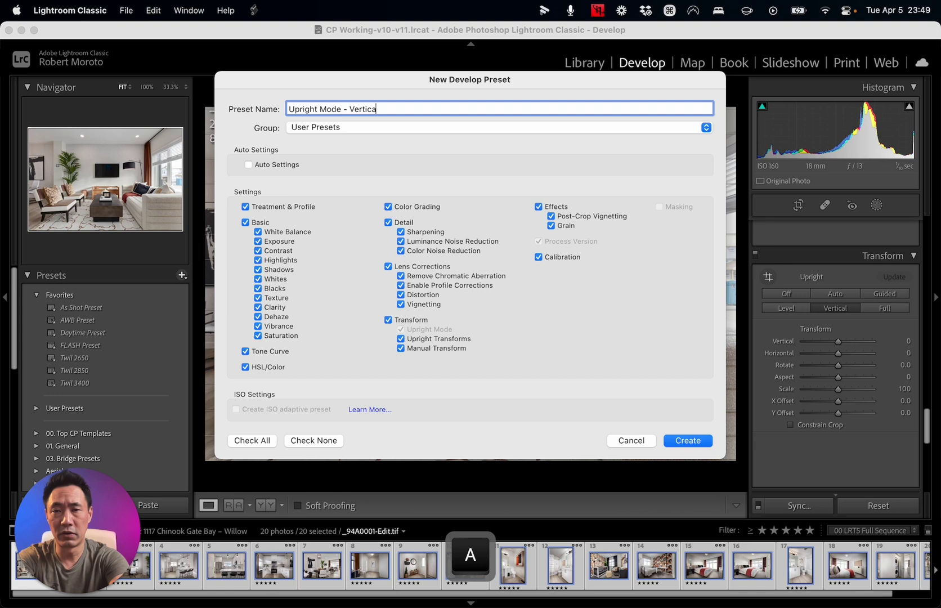
{"action": "left_click", "coordinate": [354, 128]}
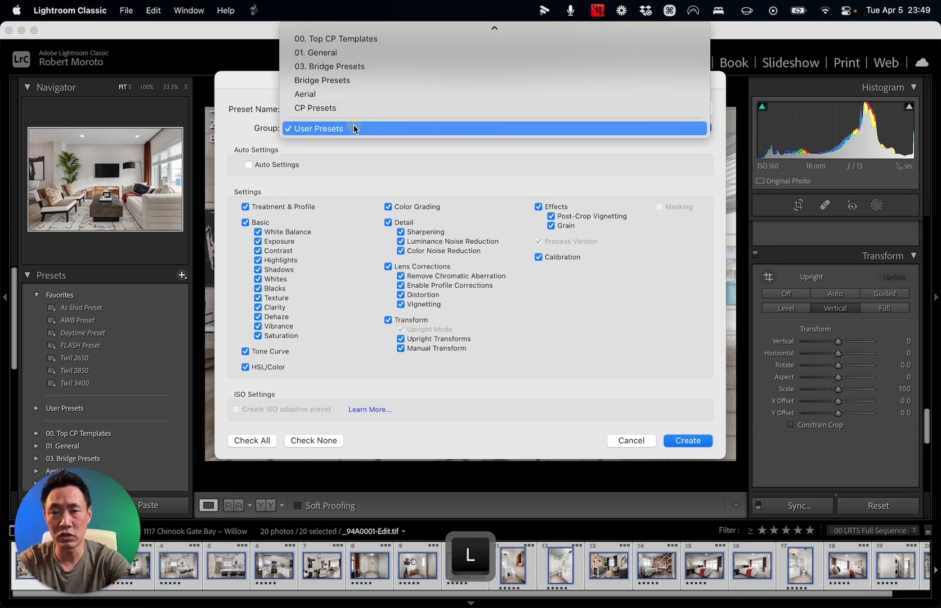
Create a new preset group named 'Photomatix HDR Facebook Group' to hold the preset.
{"action": "left_click", "coordinate": [364, 33]}
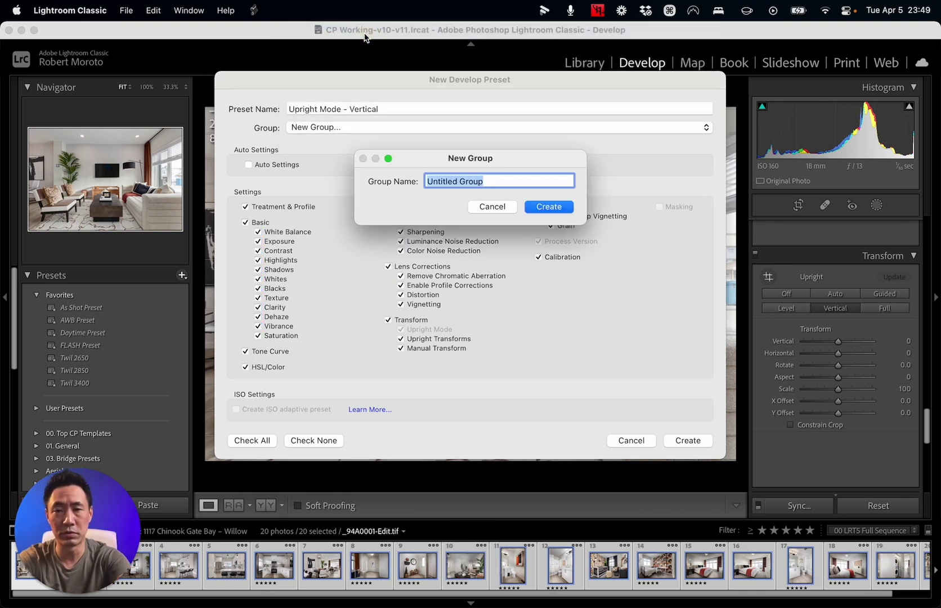
{"action": "type", "text": "Photogr"}
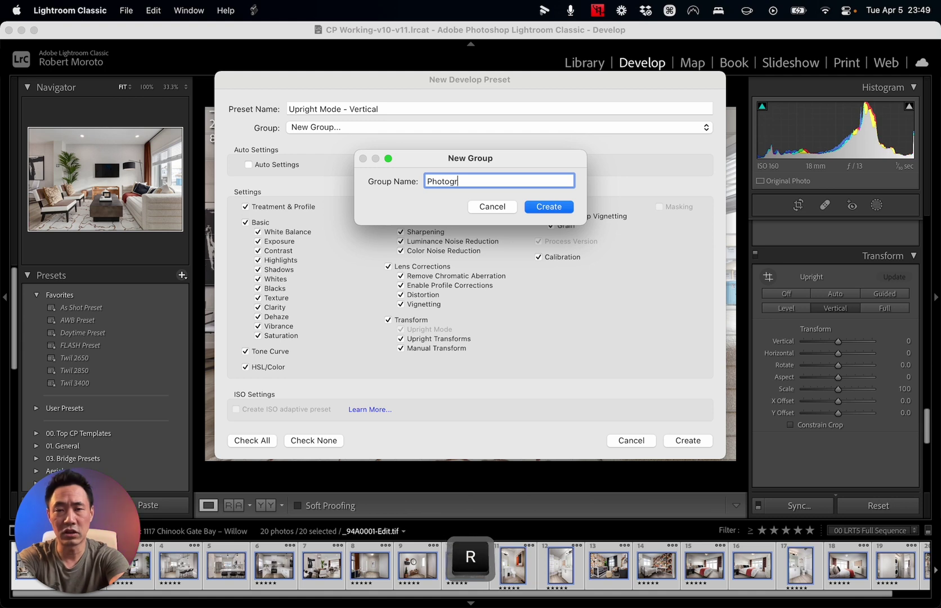
{"action": "key", "text": "BackSpace"}
{"action": "type", "text": "h"}
{"action": "key", "text": "BackSpace"}
{"action": "type", "text": "mat"}
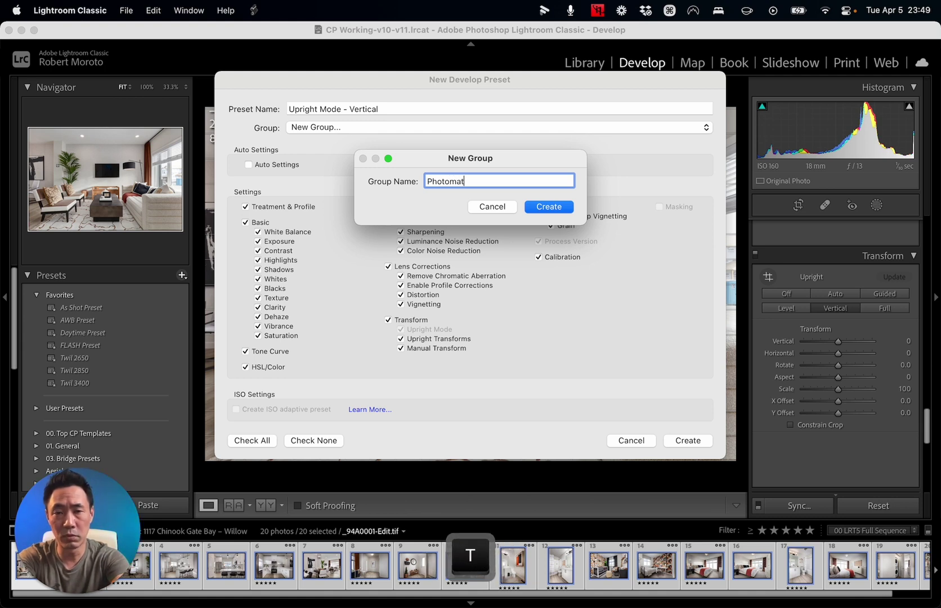
{"action": "type", "text": "ix HDR"}
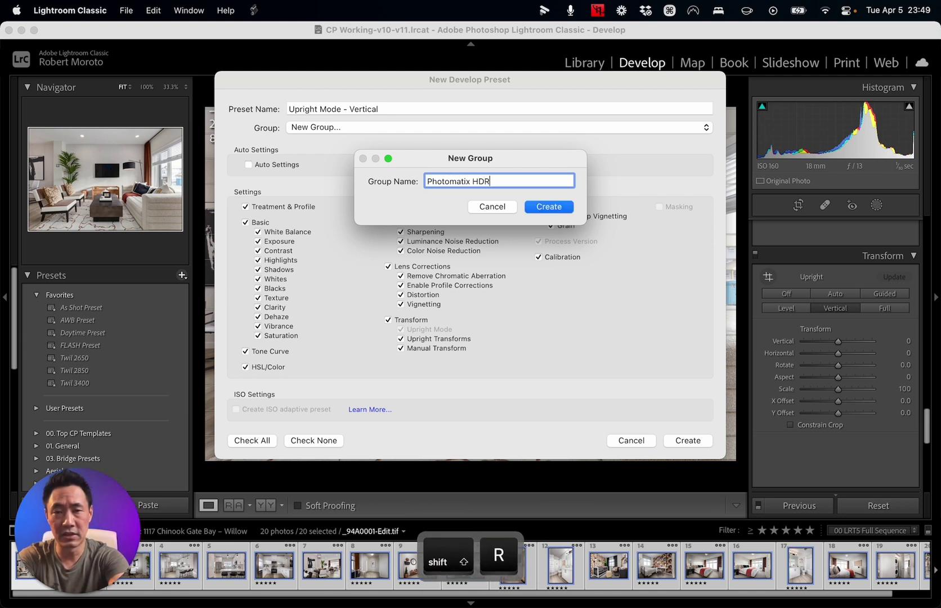
{"action": "type", "text": " Facebook Group"}
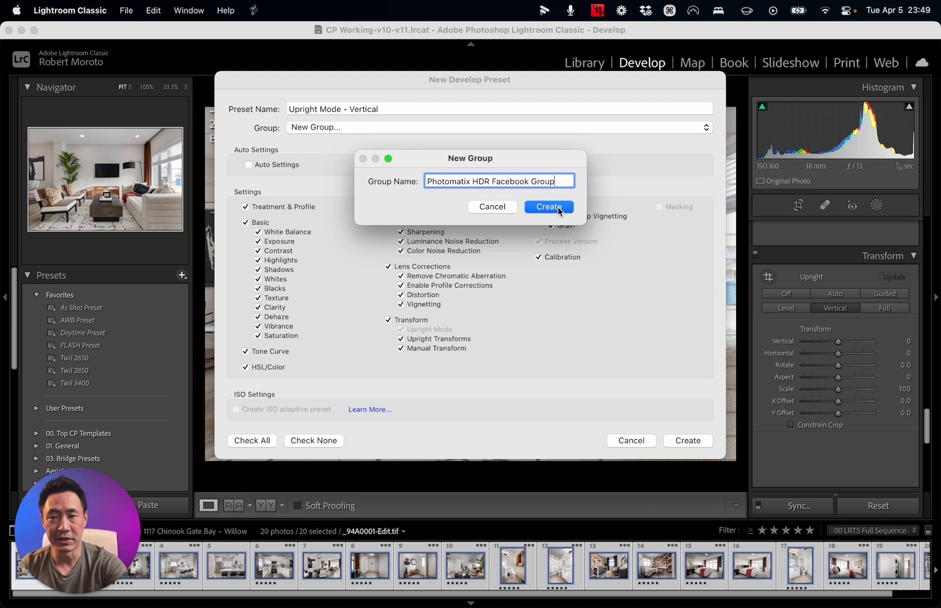
{"action": "left_click", "coordinate": [549, 207]}
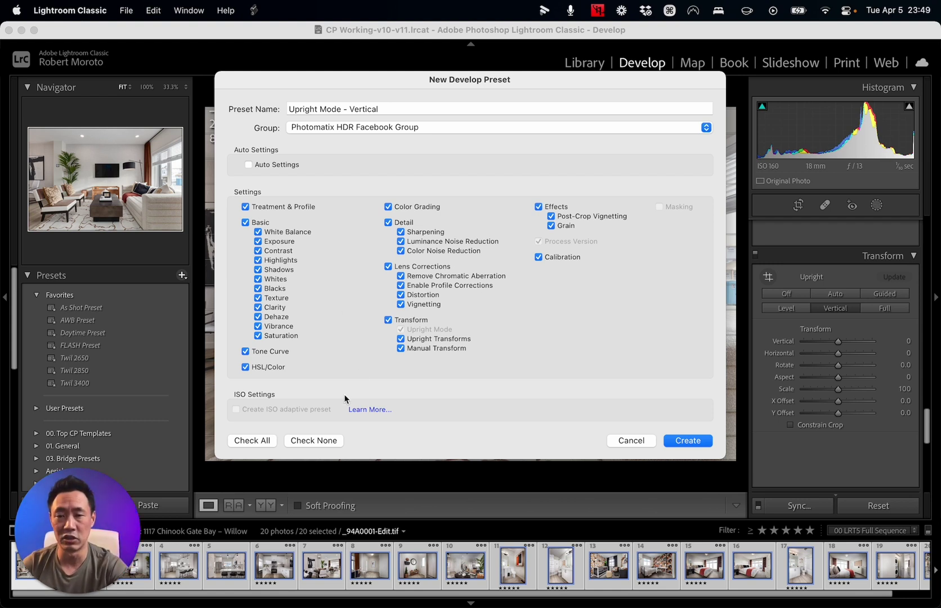
Save the 'Upright Mode - Vertical' preset with only Transform > Upright Mode checked.
{"action": "left_click", "coordinate": [315, 442]}
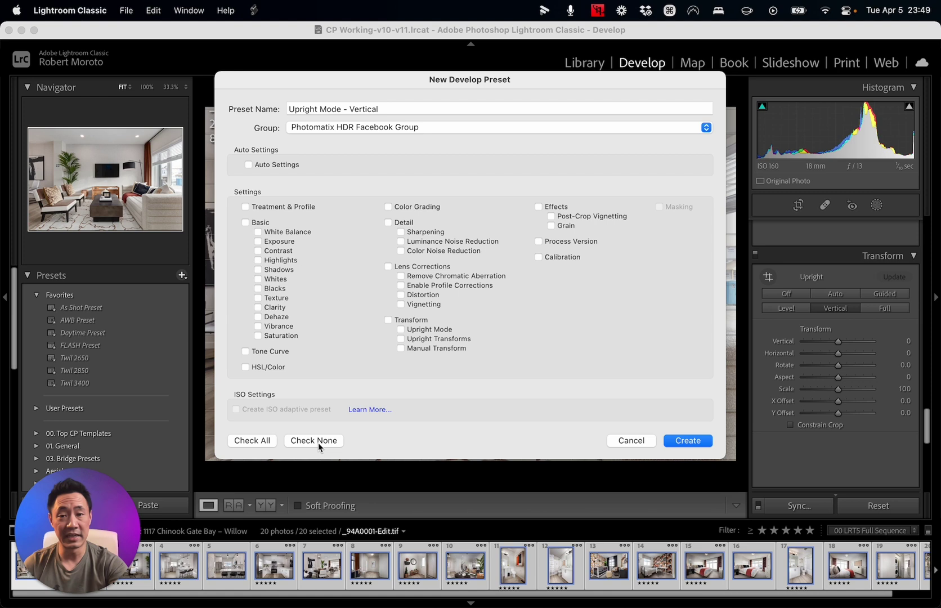
{"action": "left_click", "coordinate": [400, 329]}
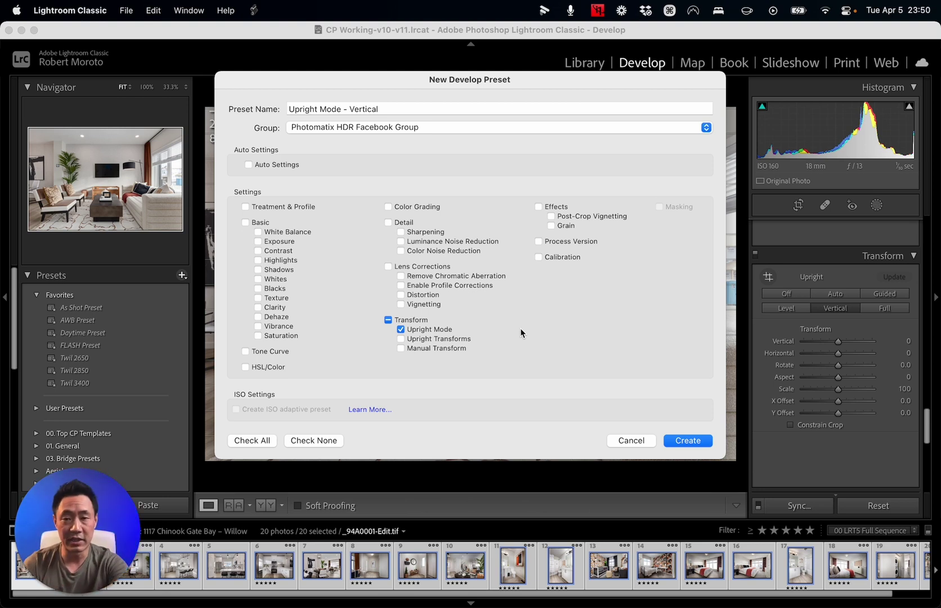
{"action": "left_click", "coordinate": [687, 441]}
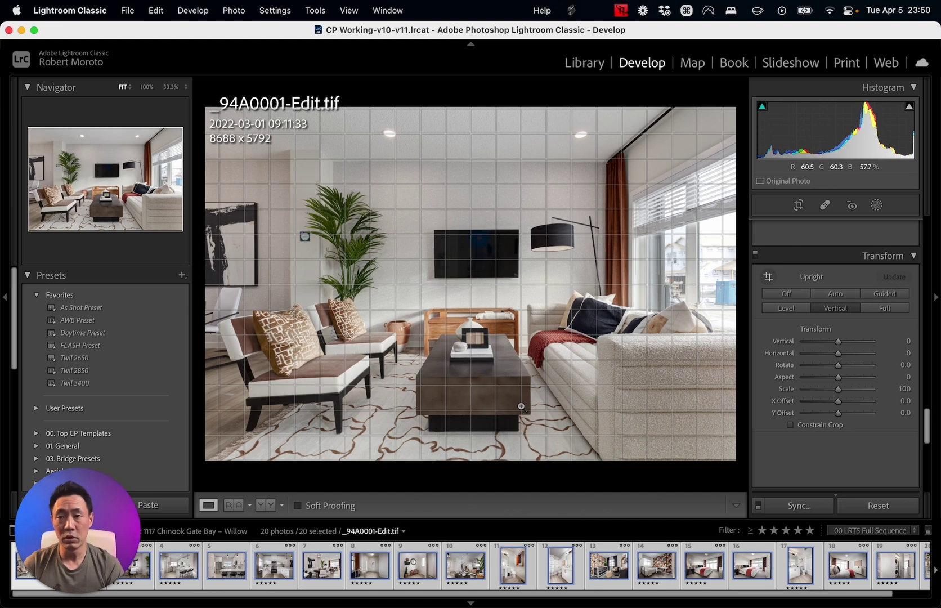
Return to the Library grid and select all 20 photos of the shoot.
{"action": "key", "text": "g"}
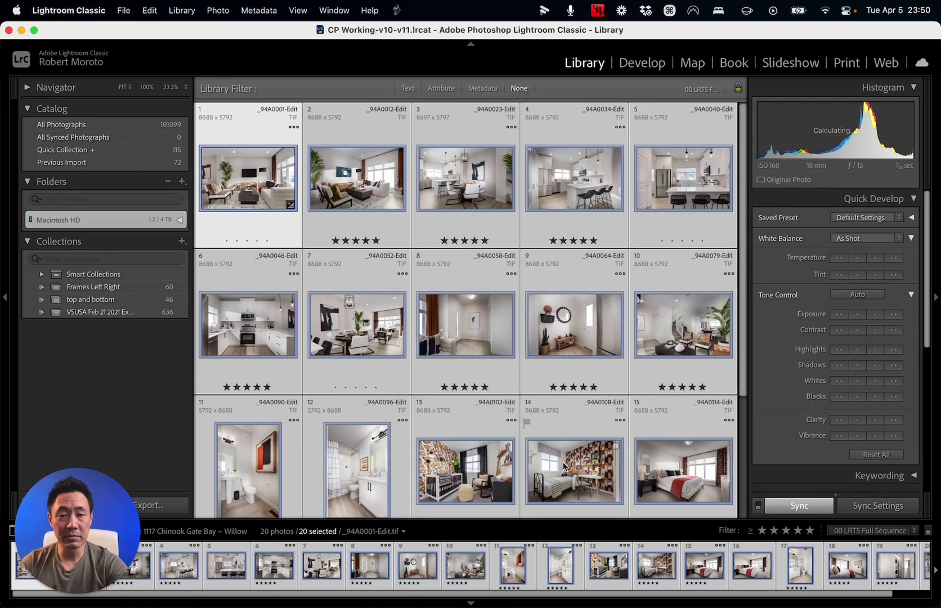
{"action": "scroll", "coordinate": [567, 464], "scroll_direction": "down", "scroll_amount": 1}
{"action": "key", "text": "super+a"}
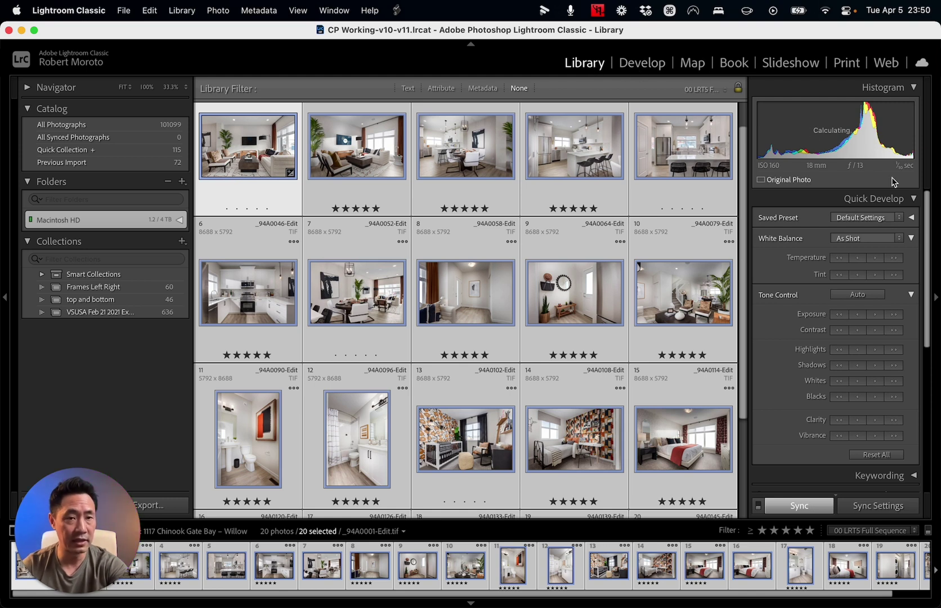
Apply Photomatix HDR Facebook Group > Upright Mode - Vertical from Quick Develop's Saved Preset list.
{"action": "left_click", "coordinate": [905, 221]}
{"action": "mouse_move", "coordinate": [870, 378]}
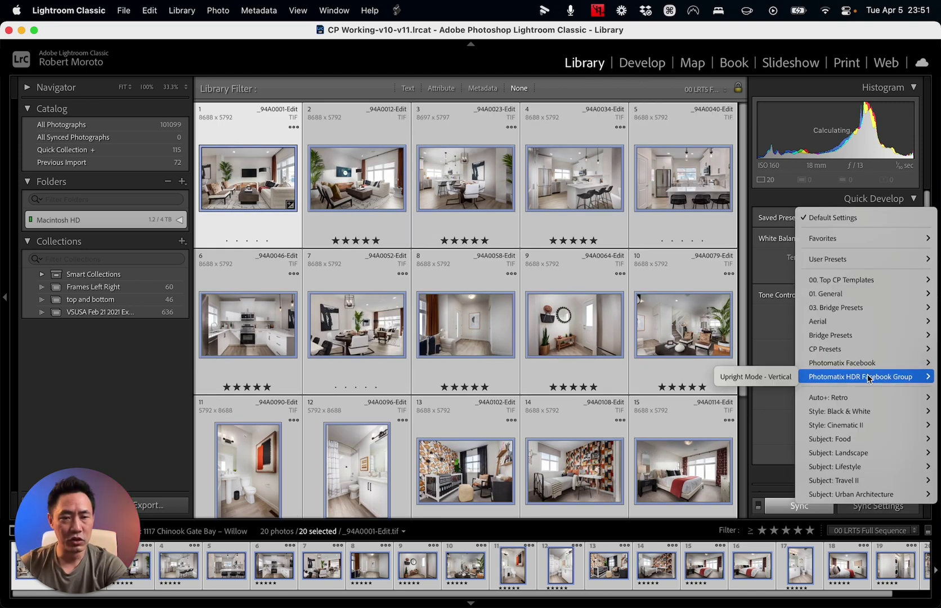
{"action": "left_click", "coordinate": [785, 380]}
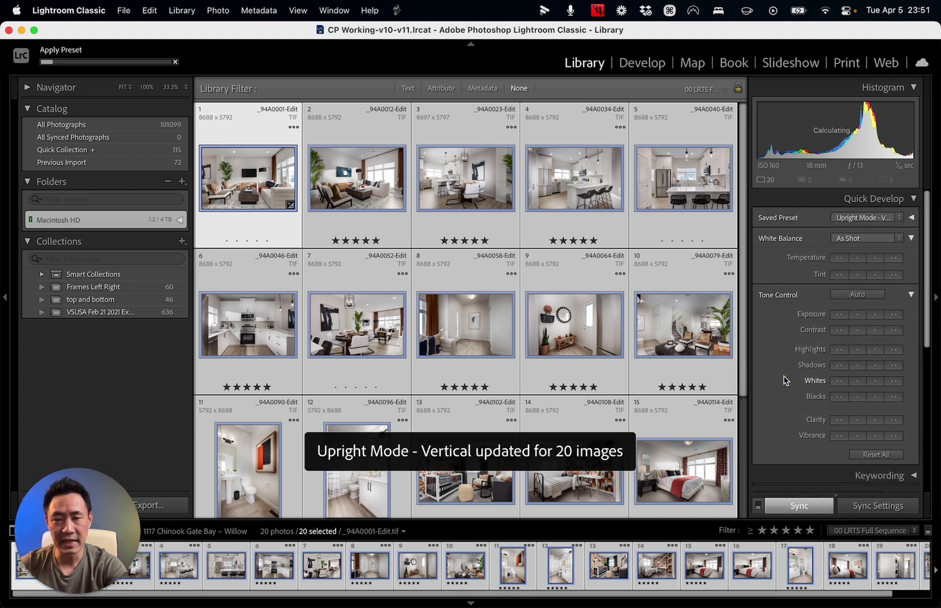